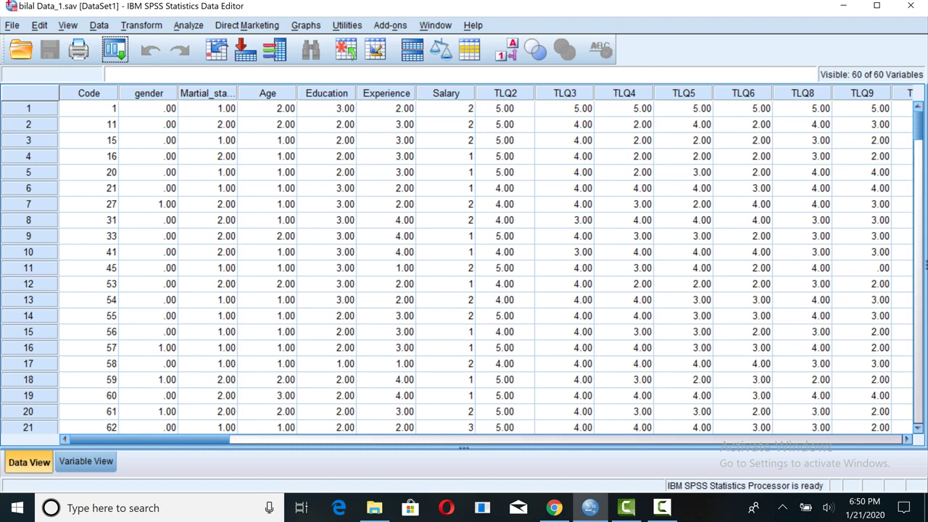
Open the Linear Regression setup for the current dataset
{"action": "key", "text": "alt+a"}
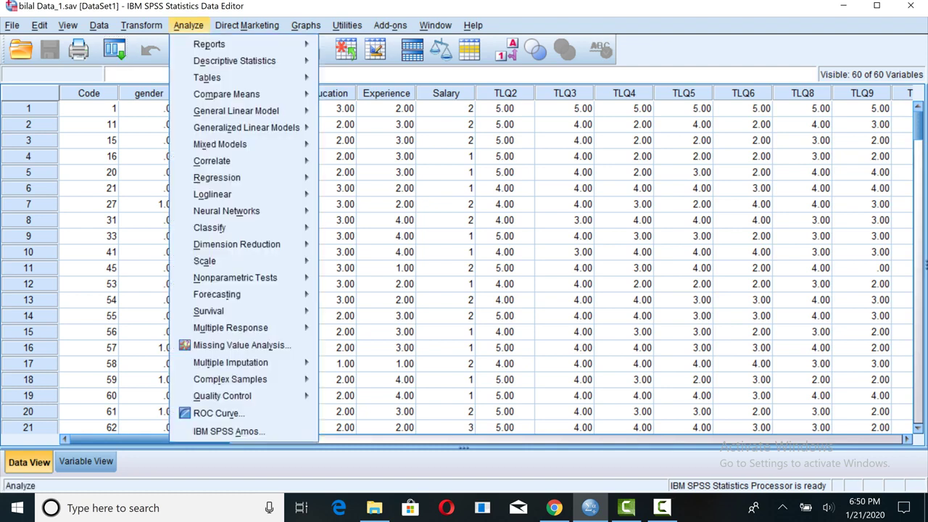
{"action": "key", "text": "Down"}
{"action": "key", "text": "Down"}
{"action": "key", "text": "Down"}
{"action": "key", "text": "Down"}
{"action": "key", "text": "Down"}
{"action": "key", "text": "Down"}
{"action": "key", "text": "Down"}
{"action": "key", "text": "Down"}
{"action": "key", "text": "Down"}
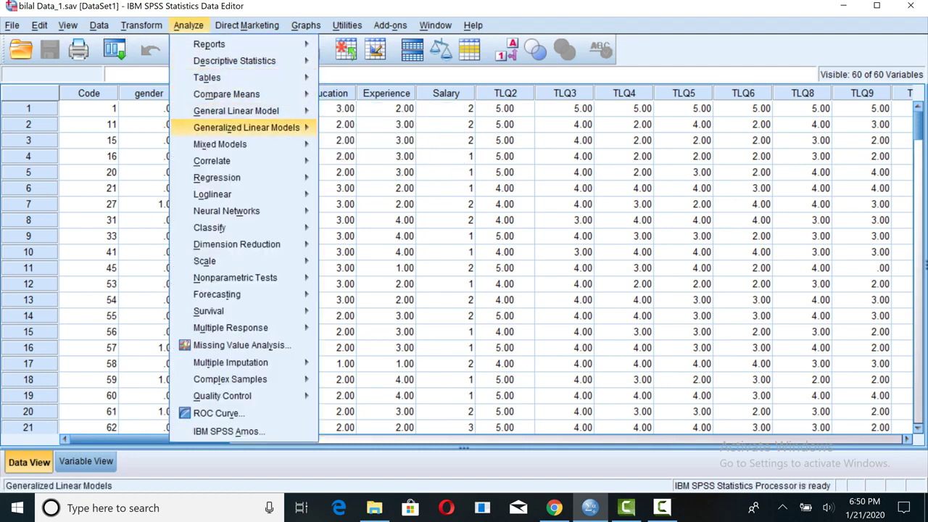
{"action": "mouse_move", "coordinate": [242, 177]}
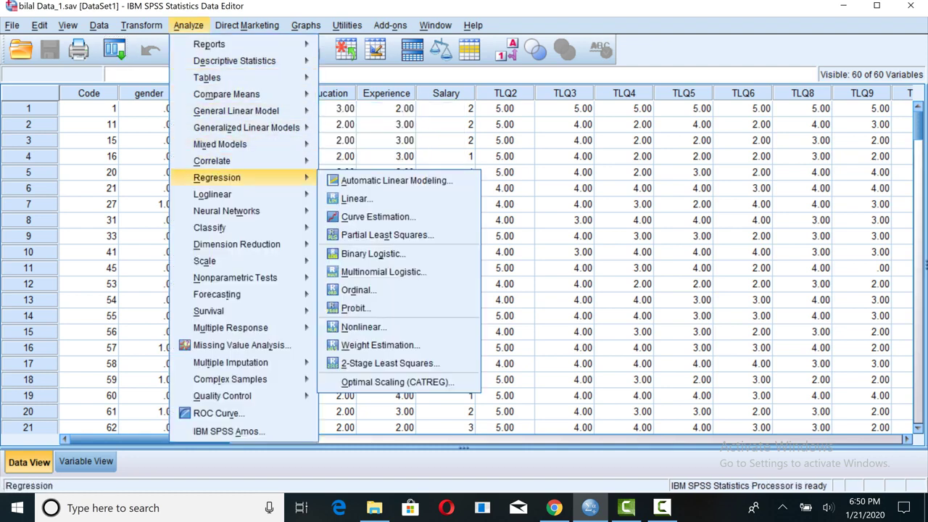
{"action": "key", "text": "Up"}
{"action": "key", "text": "Down"}
{"action": "key", "text": "Right"}
{"action": "key", "text": "Down"}
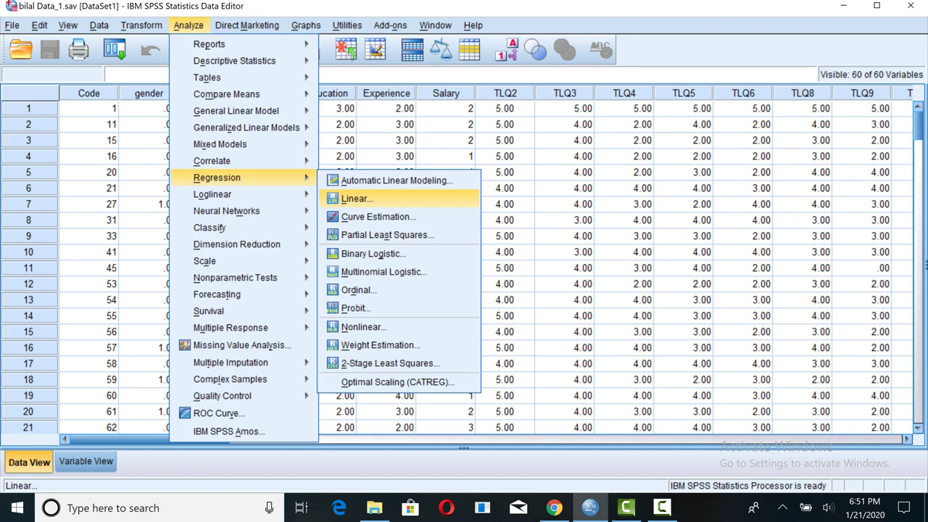
{"action": "key", "text": "Return"}
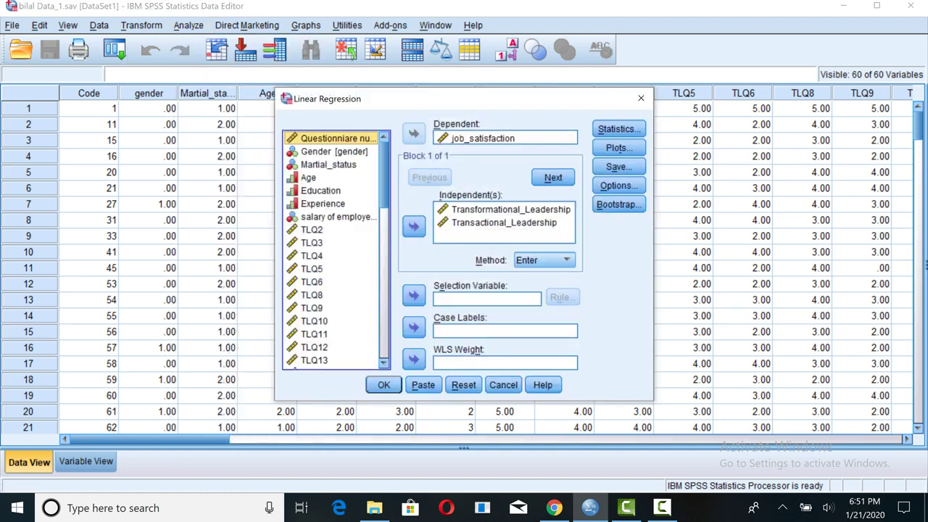
Remove job_satisfaction as the dependent variable and clear Transformational_Leadership and Transactional_Leadership from the independent variables
{"action": "left_click", "coordinate": [505, 138]}
{"action": "left_click", "coordinate": [414, 133]}
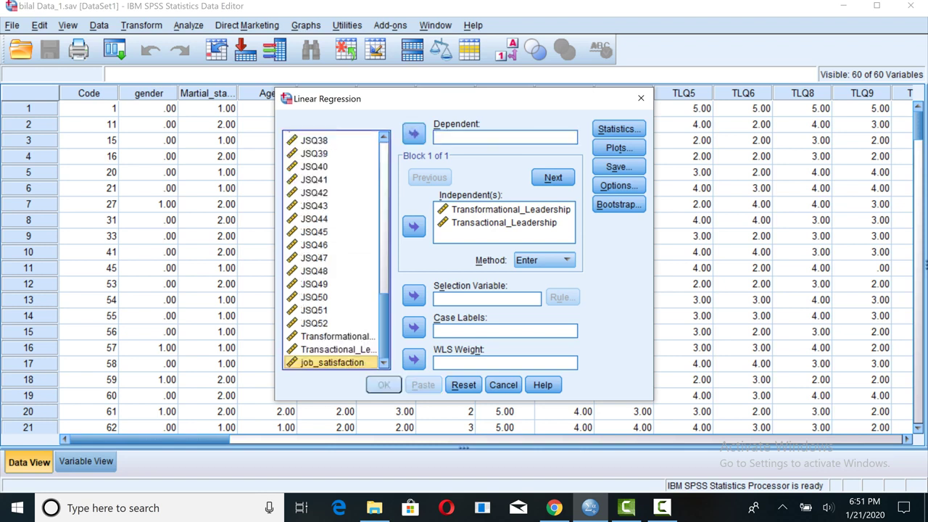
{"action": "left_click", "coordinate": [511, 209]}
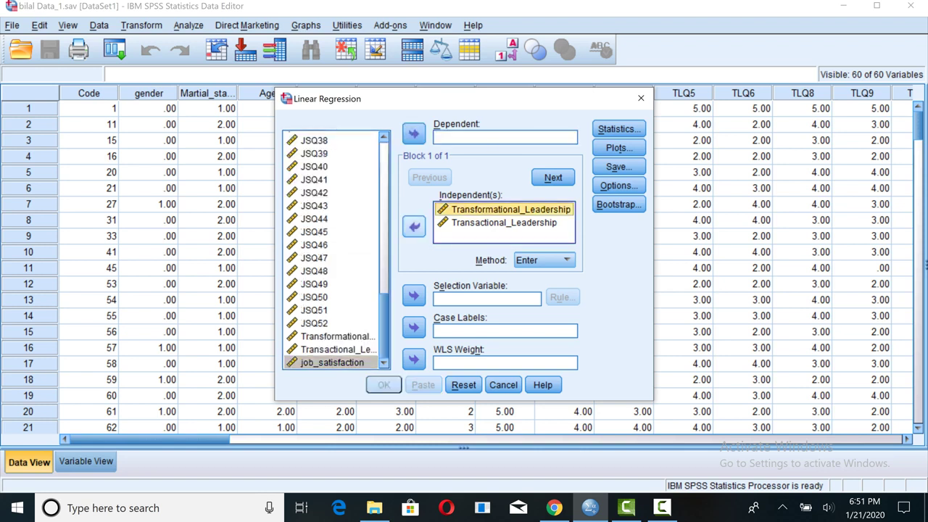
{"action": "left_click", "coordinate": [413, 226]}
{"action": "key", "text": "Tab"}
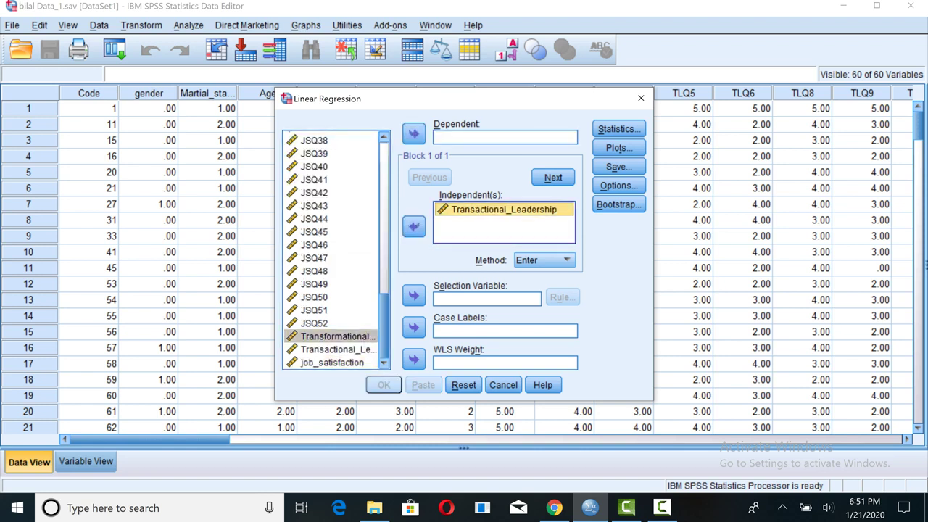
{"action": "key", "text": "shift+Tab"}
{"action": "key", "text": "space"}
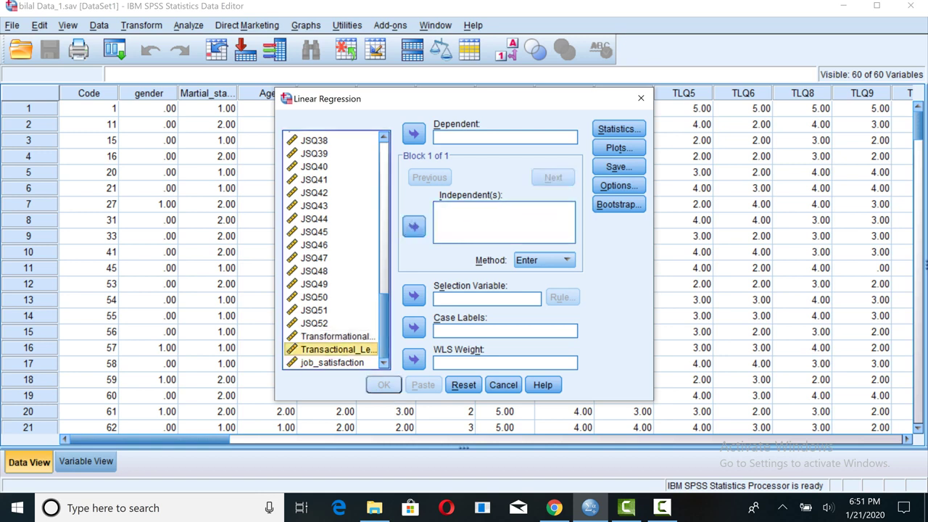
{"action": "key", "text": "ctrl+Down"}
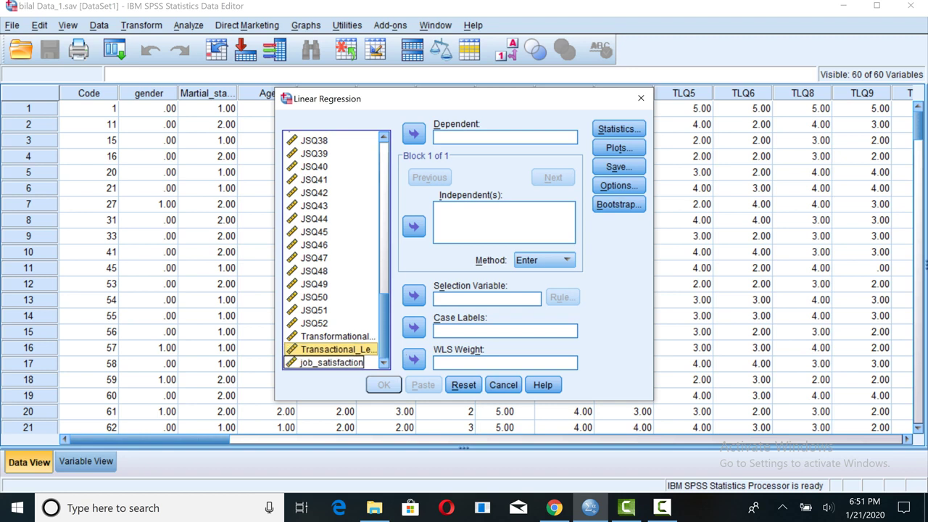
{"action": "key", "text": "ctrl+Up"}
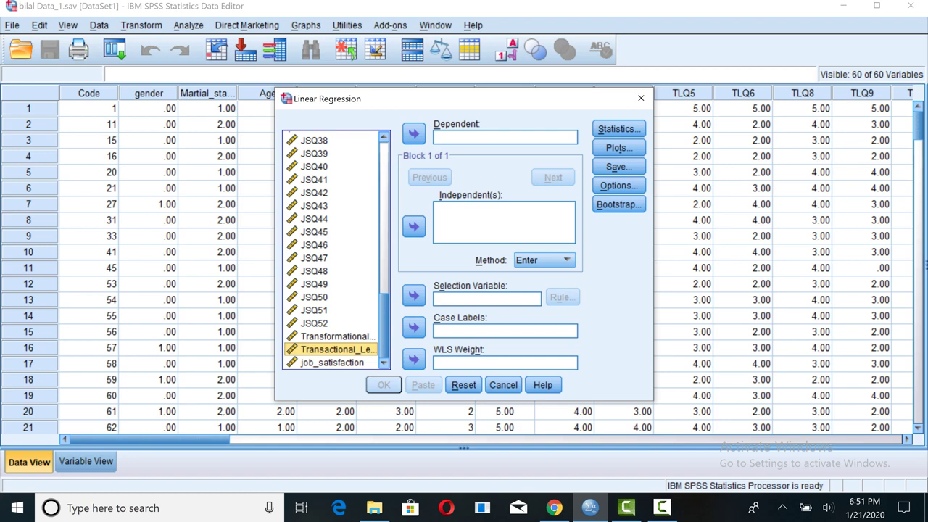
{"action": "key", "text": "ctrl+Down"}
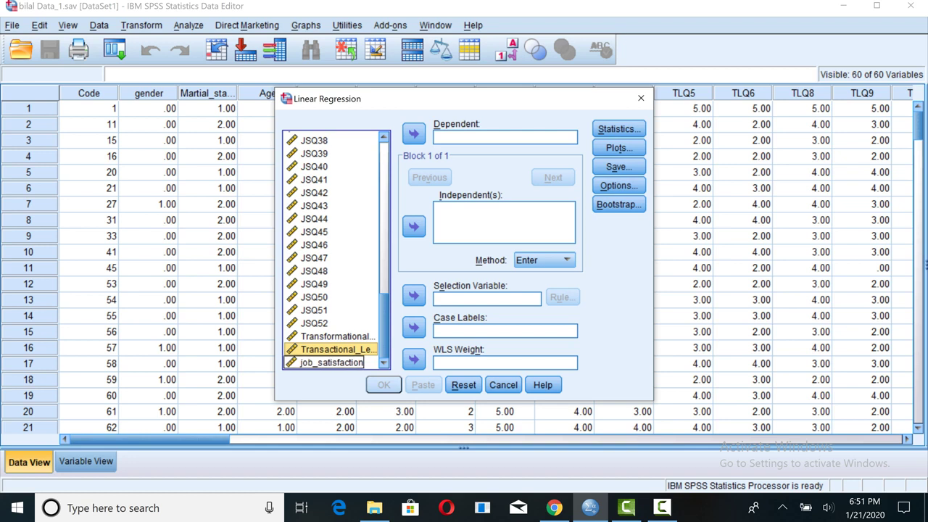
{"action": "key", "text": "ctrl+Up"}
{"action": "key", "text": "ctrl+Up"}
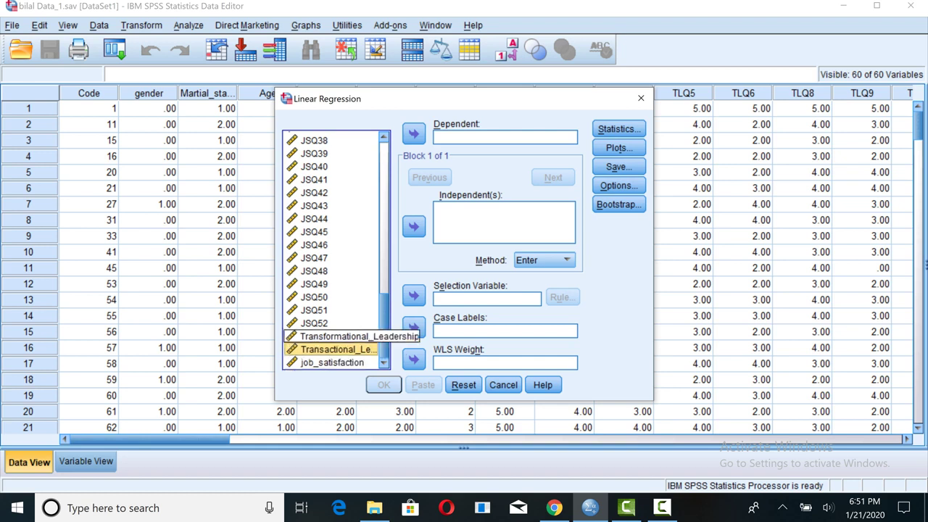
{"action": "key", "text": "ctrl+Down"}
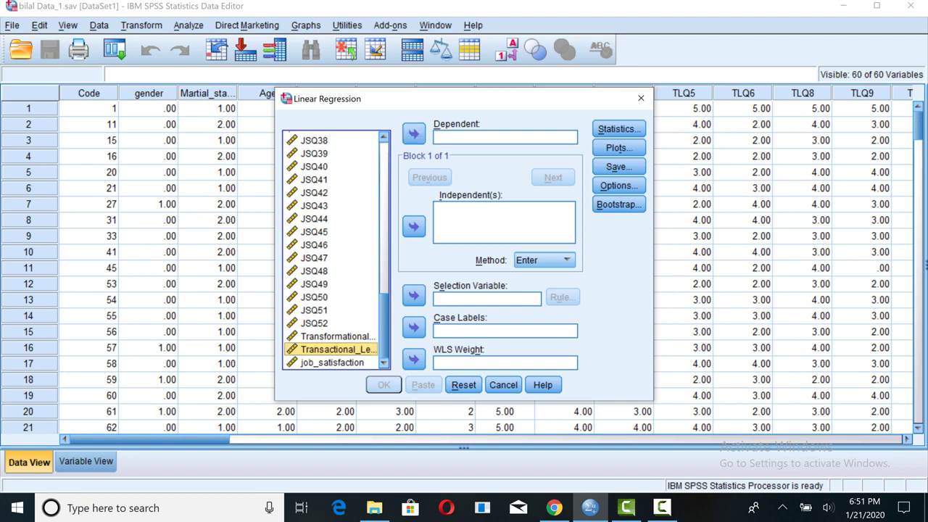
Assign job_satisfaction as the dependent variable of the linear regression
{"action": "left_click", "coordinate": [505, 137]}
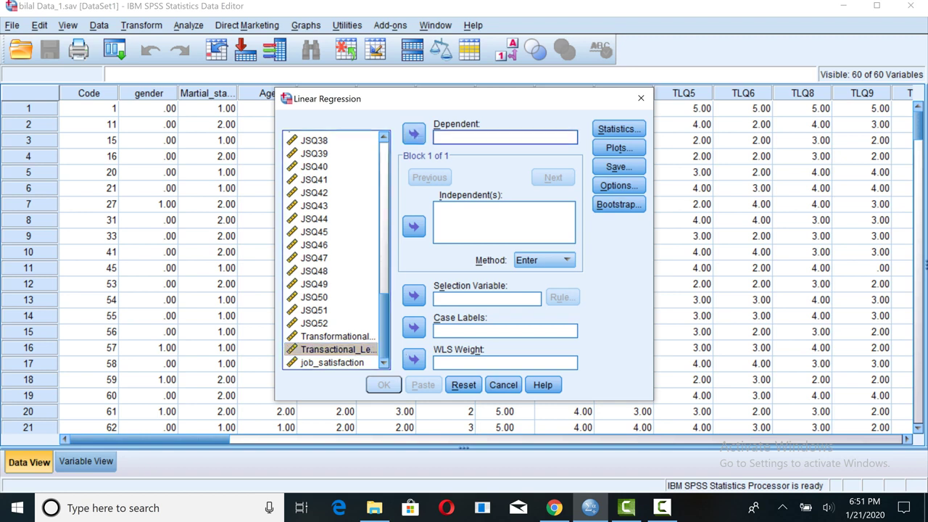
{"action": "left_click", "coordinate": [333, 363]}
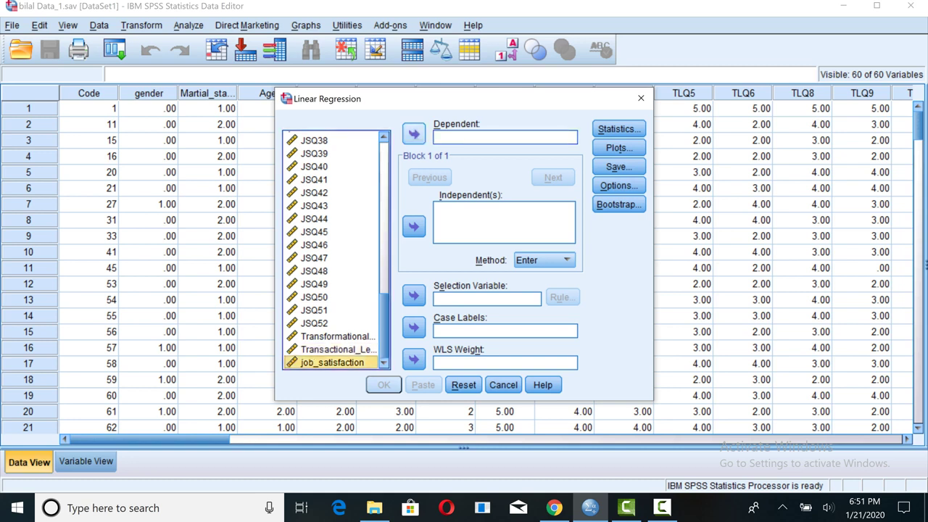
{"action": "left_click", "coordinate": [413, 133]}
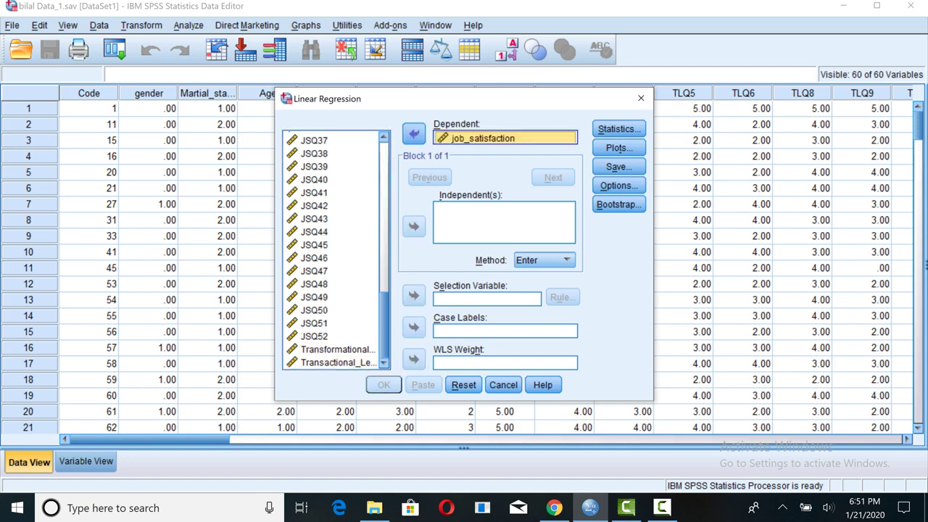
Add Transformational_Leadership and Transactional_Leadership as the independent variables of the regression
{"action": "left_click", "coordinate": [332, 349]}
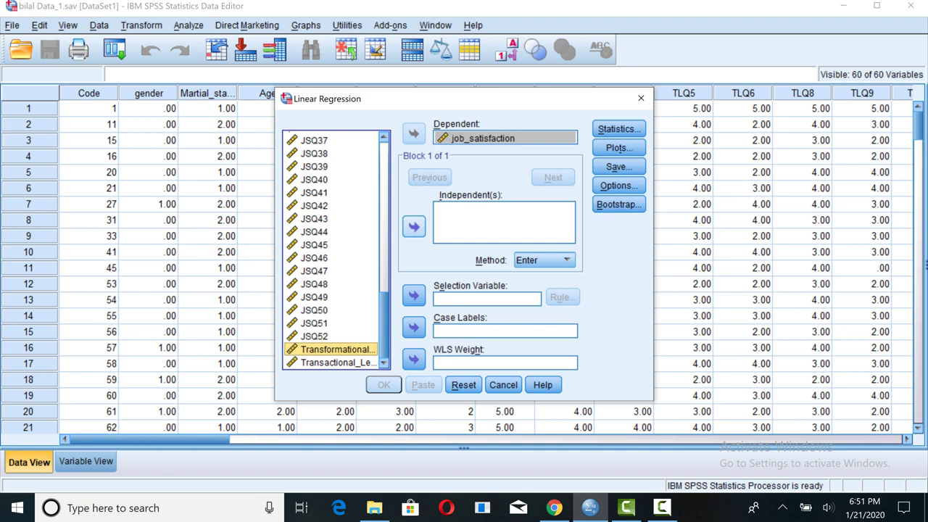
{"action": "left_click", "coordinate": [413, 227]}
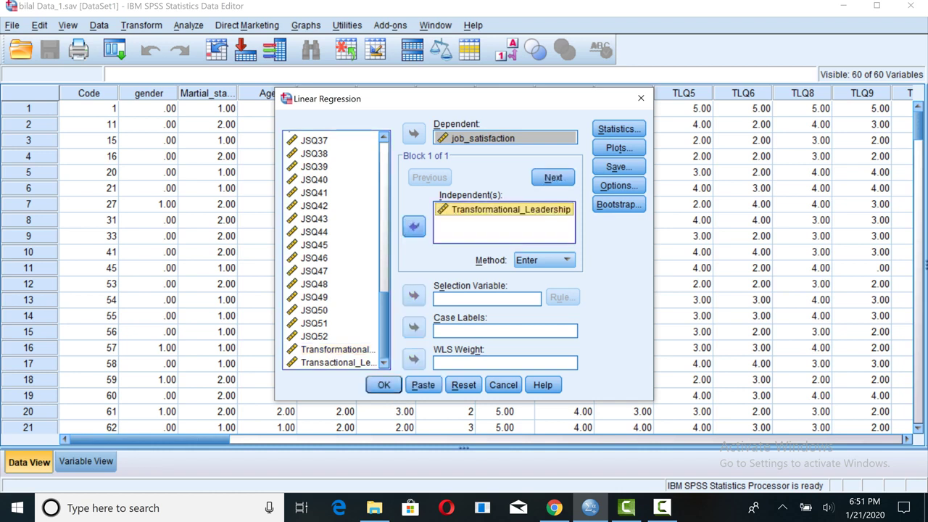
{"action": "left_click", "coordinate": [331, 361]}
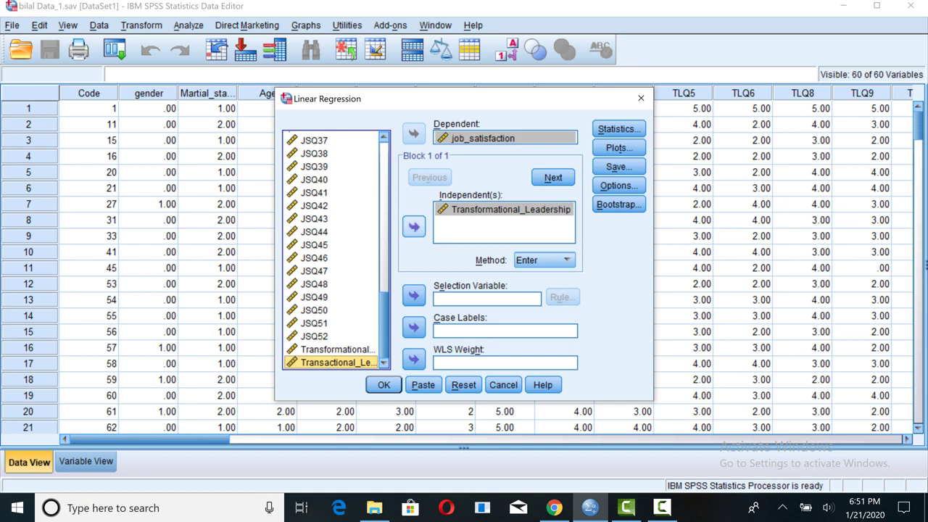
{"action": "left_click", "coordinate": [413, 226]}
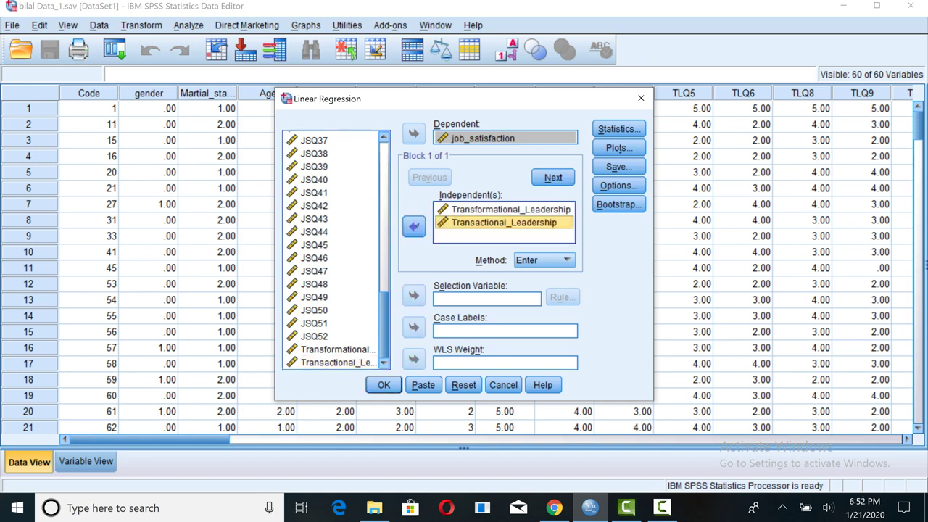
Accept Estimates and Model fit as the regression statistics and run the linear regression
{"action": "left_click", "coordinate": [618, 128]}
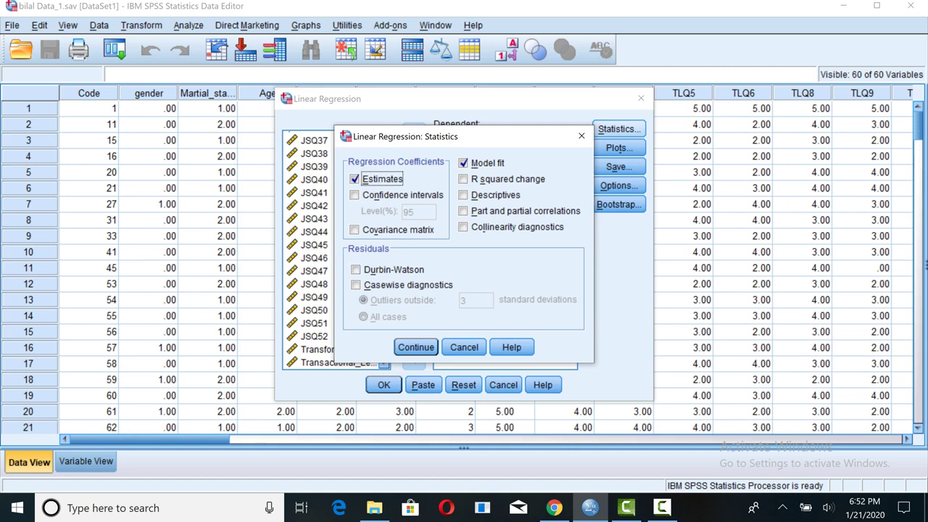
{"action": "left_click", "coordinate": [415, 346]}
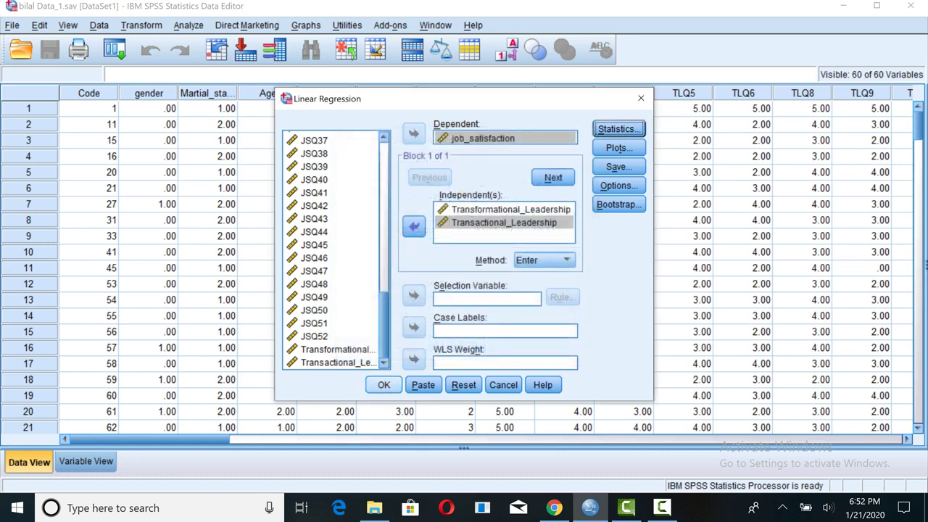
{"action": "left_click", "coordinate": [383, 385]}
{"action": "left_click", "coordinate": [383, 385]}
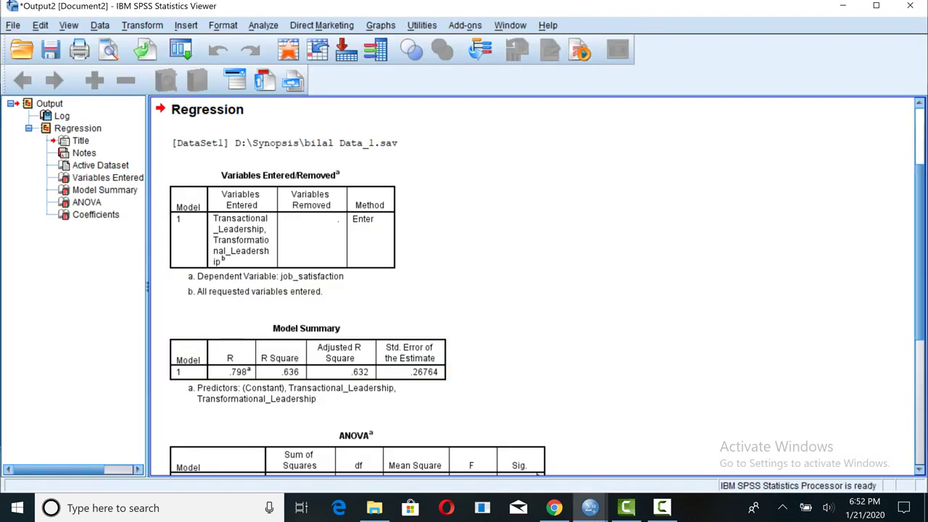
Examine the regression output, going through the Variables Entered, Model Summary, ANOVA and Coefficients tables
{"action": "scroll", "coordinate": [532, 288], "scroll_direction": "down", "scroll_amount": 2}
{"action": "scroll", "coordinate": [532, 289], "scroll_direction": "up", "scroll_amount": 3}
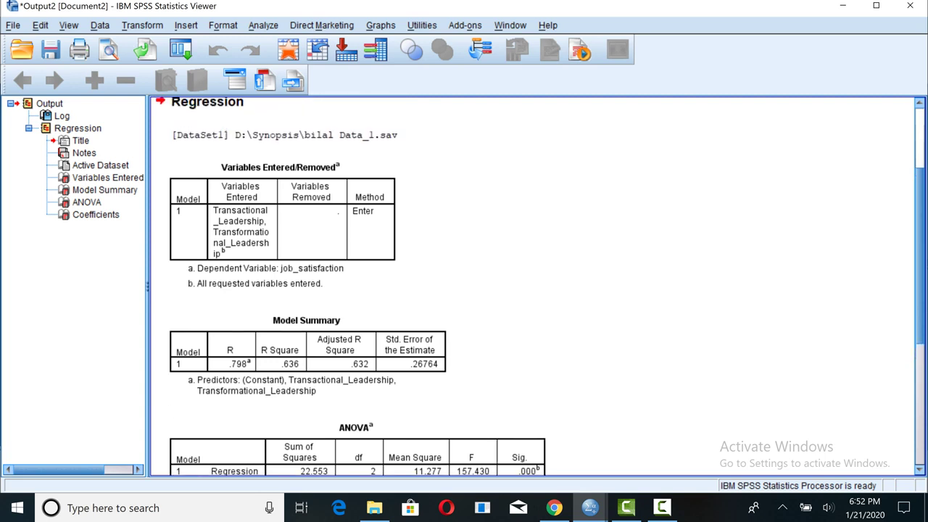
{"action": "scroll", "coordinate": [541, 289], "scroll_direction": "down", "scroll_amount": 5}
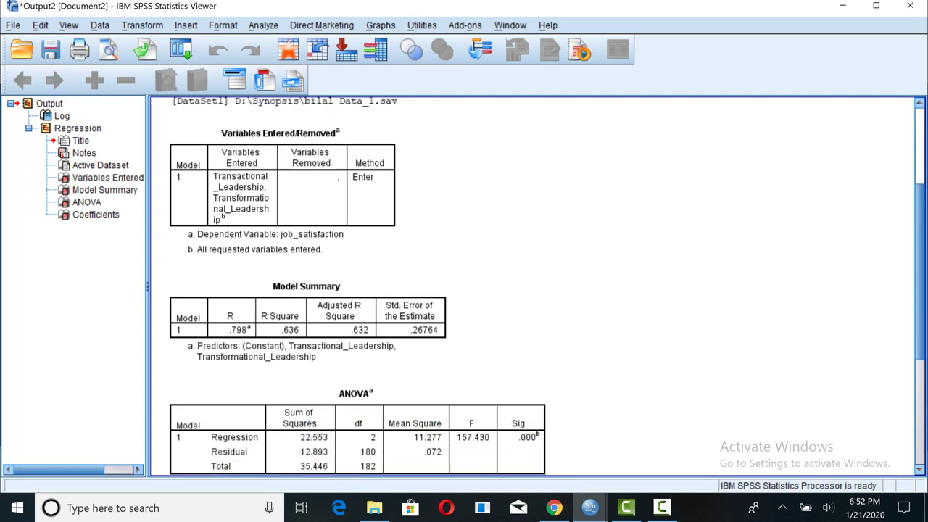
{"action": "scroll", "coordinate": [541, 290], "scroll_direction": "down", "scroll_amount": 2}
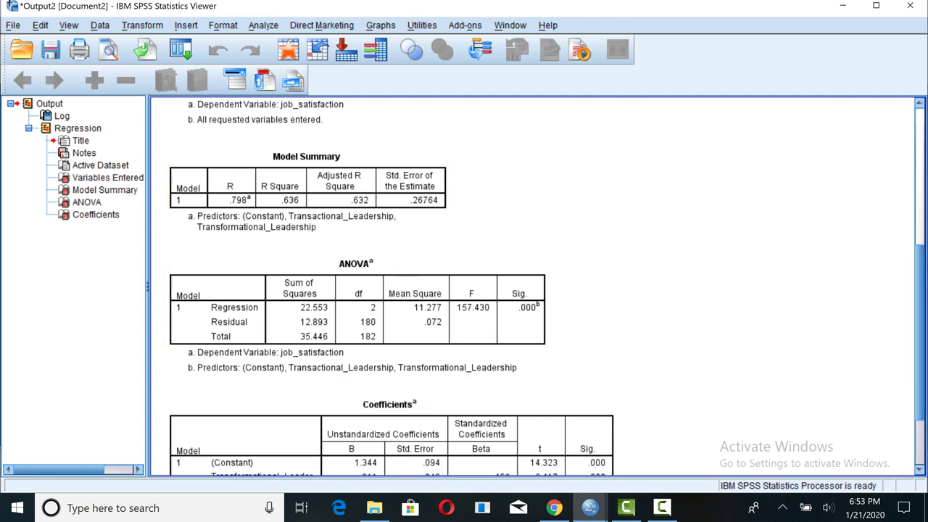
{"action": "left_click_drag", "start_coordinate": [920, 333], "coordinate": [919, 368]}
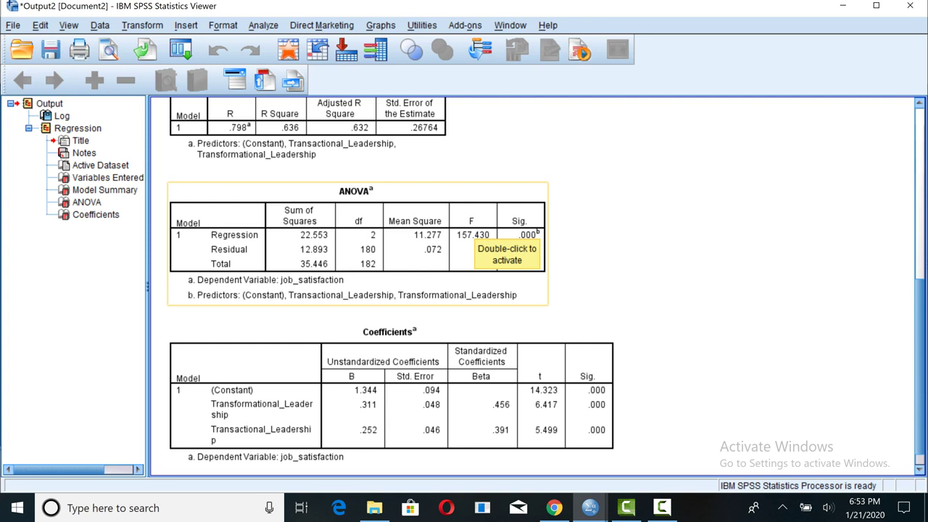
{"action": "key", "text": "Escape"}
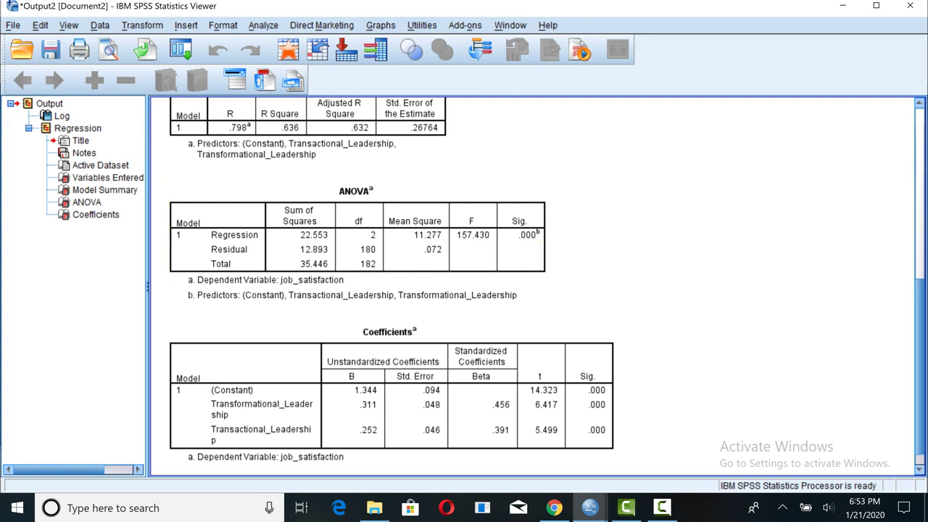
{"action": "scroll", "coordinate": [547, 281], "scroll_direction": "down", "scroll_amount": 1}
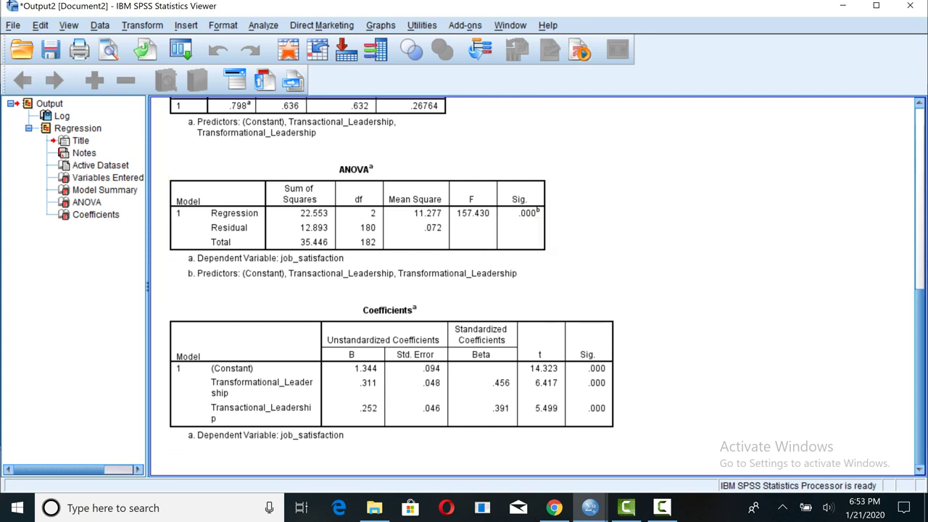
{"action": "left_click", "coordinate": [391, 373]}
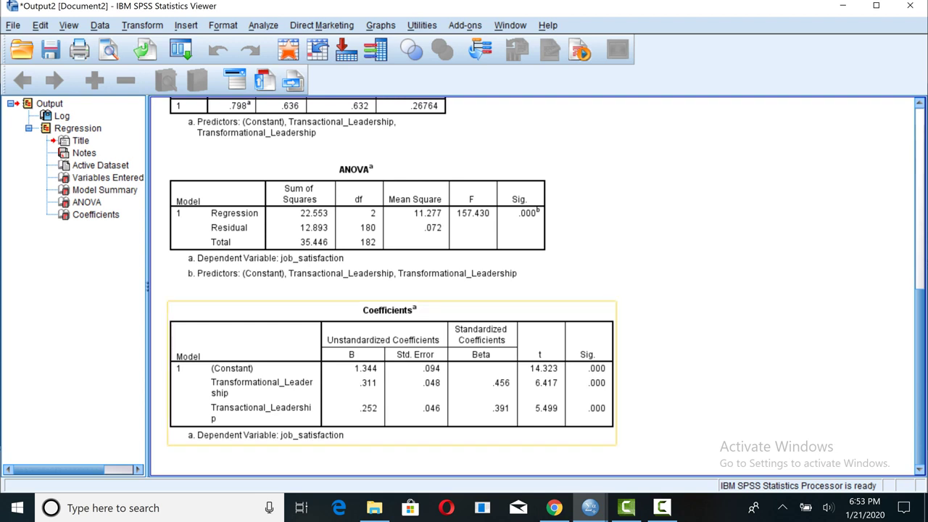